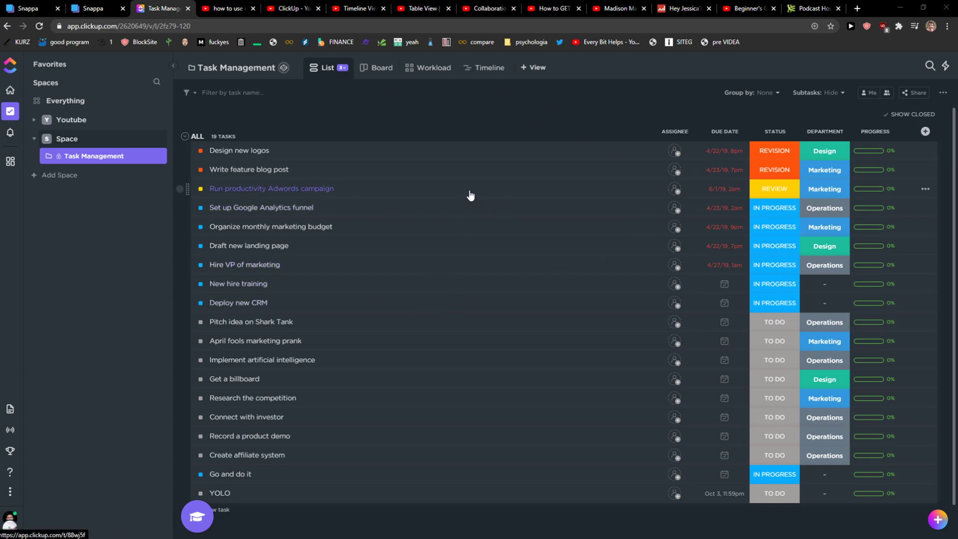
Delete the YOLO task from Task Management, leaving 18 tasks.
{"action": "right_click", "coordinate": [417, 181]}
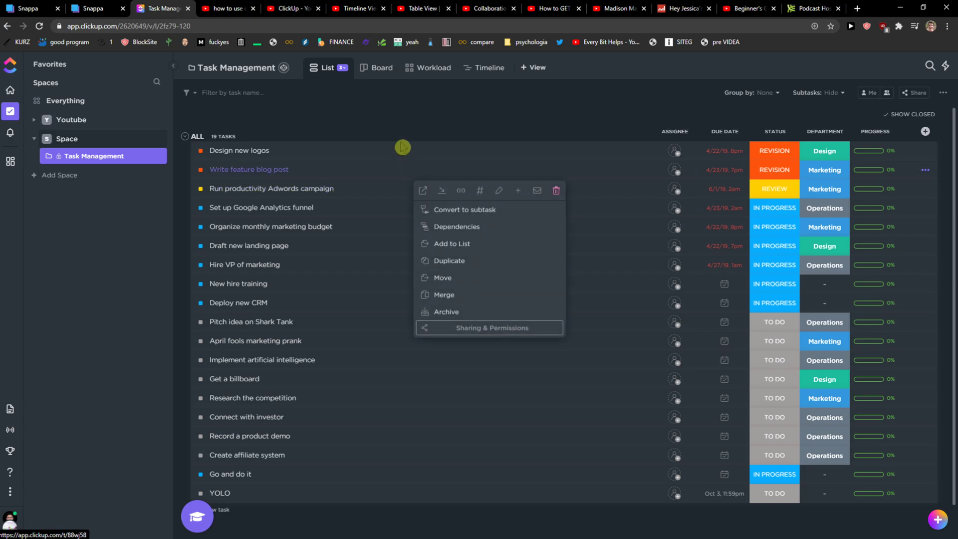
{"action": "left_click", "coordinate": [397, 136]}
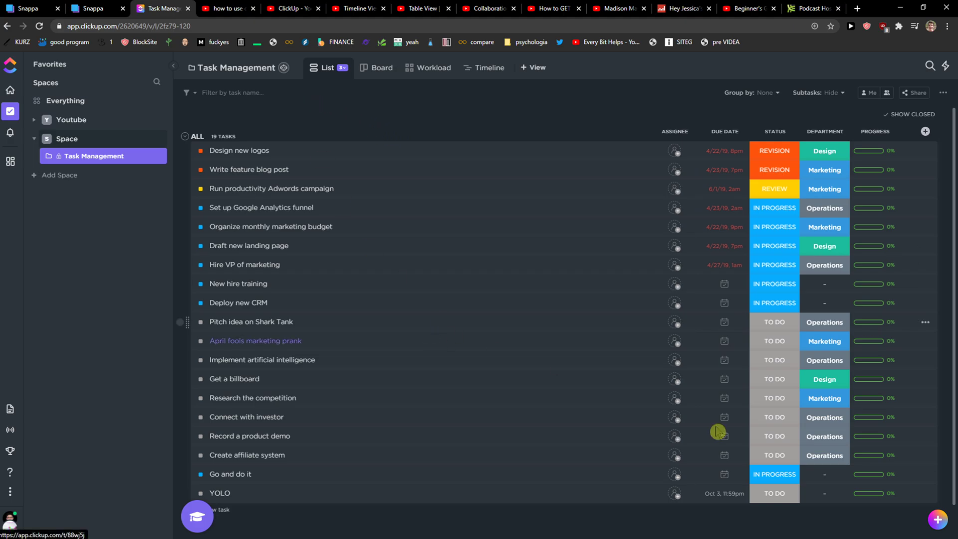
{"action": "left_click", "coordinate": [925, 495]}
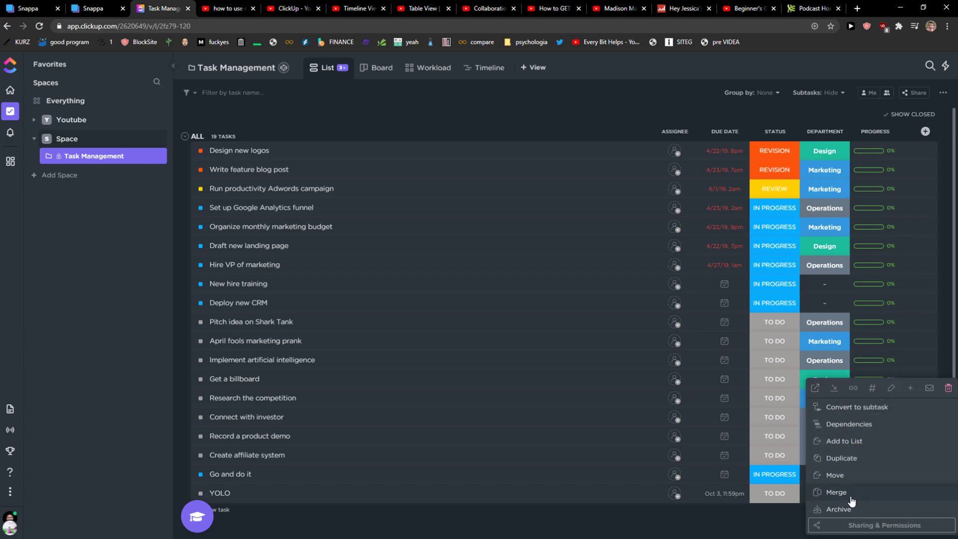
{"action": "left_click", "coordinate": [947, 388]}
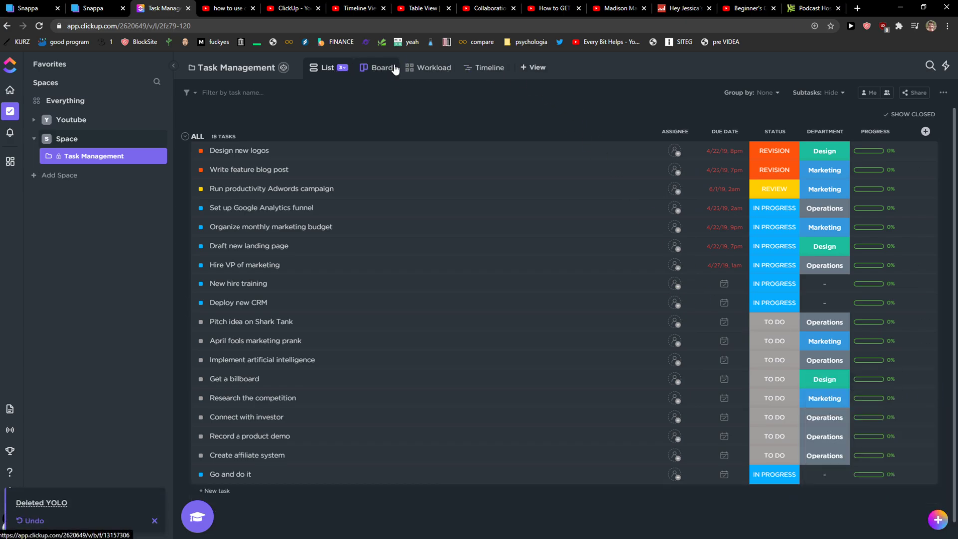
Draft a new task 'Marketing Facebook ADS' in the Action Items list, assigned to Me.
{"action": "left_click", "coordinate": [484, 67]}
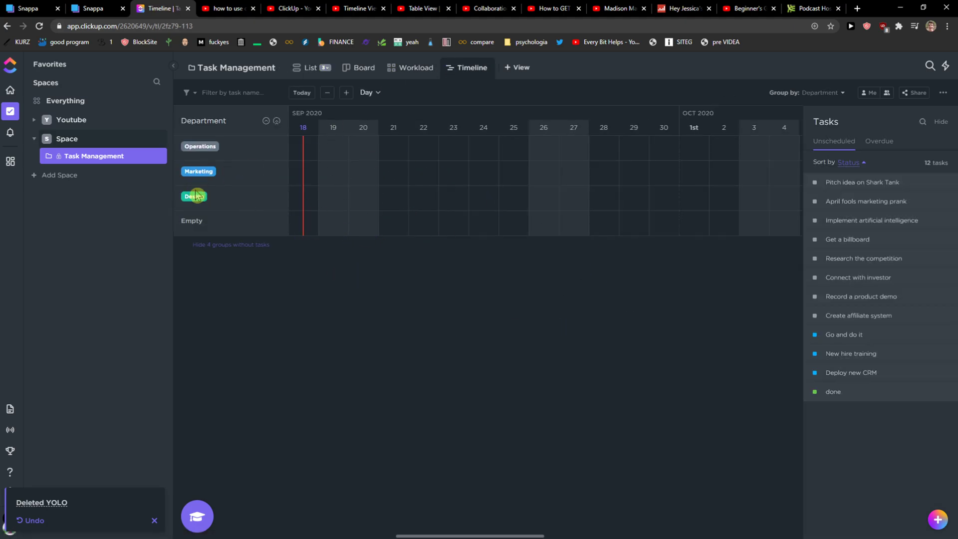
{"action": "left_click", "coordinate": [310, 67]}
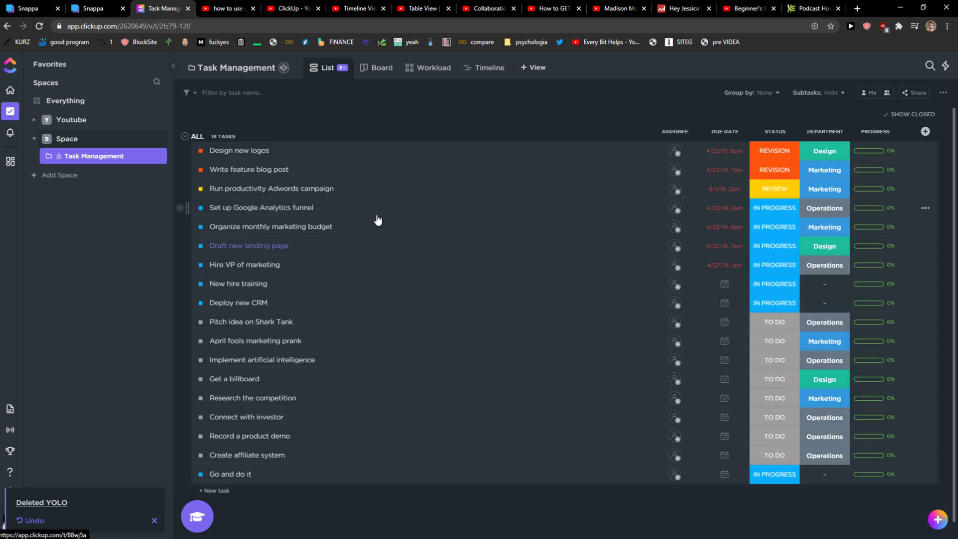
{"action": "left_click", "coordinate": [222, 491]}
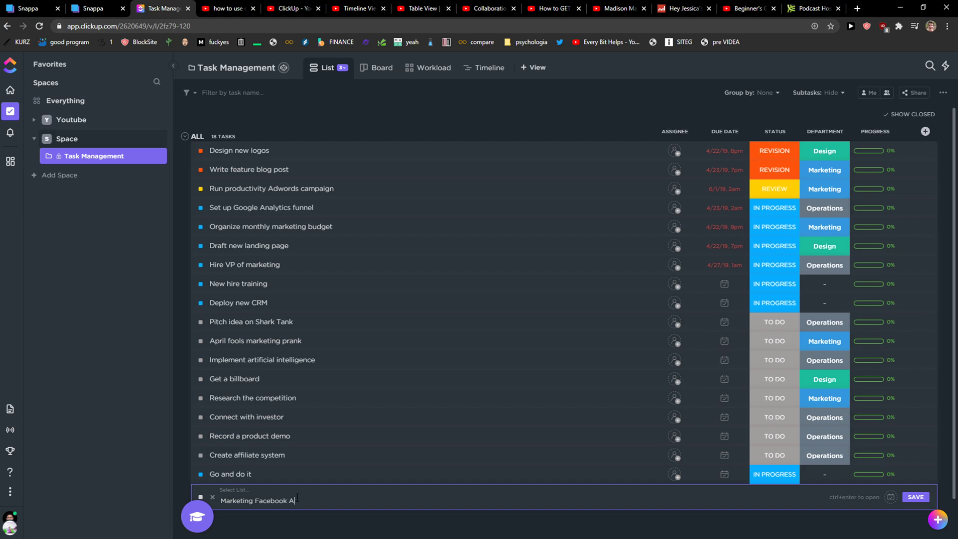
{"action": "left_click", "coordinate": [237, 491]}
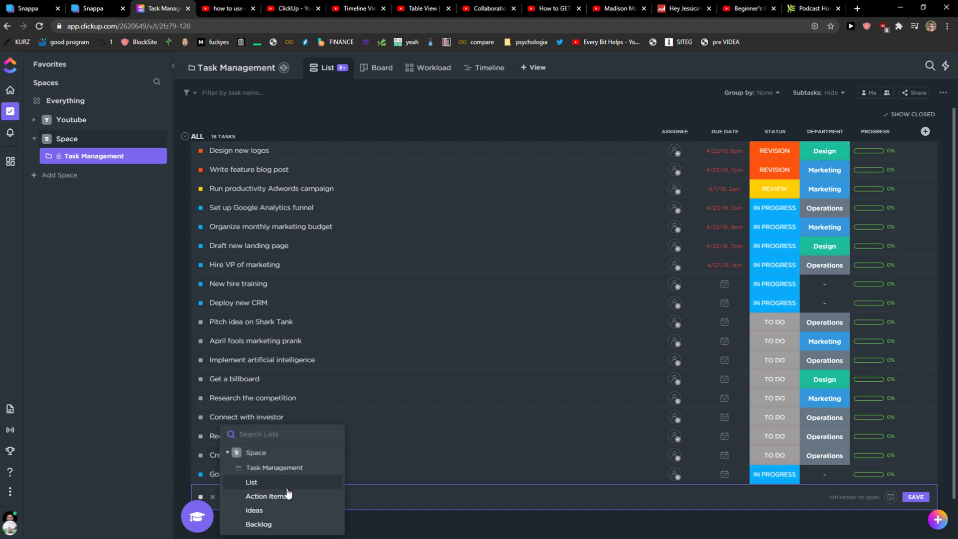
{"action": "left_click", "coordinate": [266, 496]}
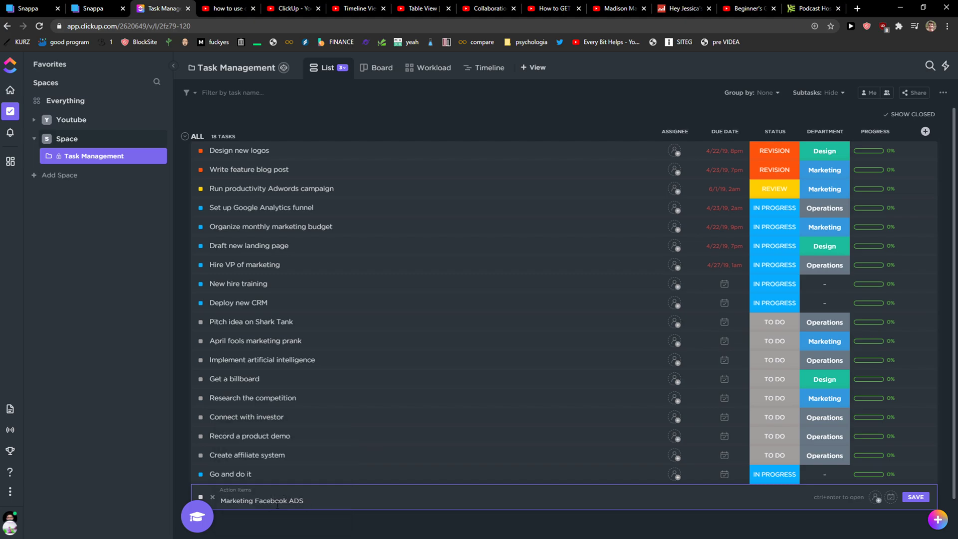
{"action": "left_click", "coordinate": [875, 496]}
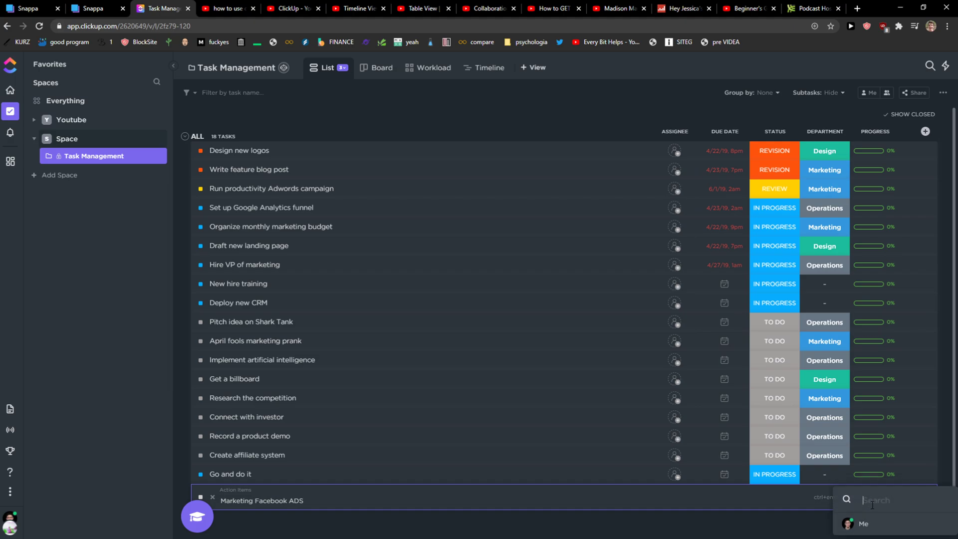
{"action": "left_click", "coordinate": [848, 523]}
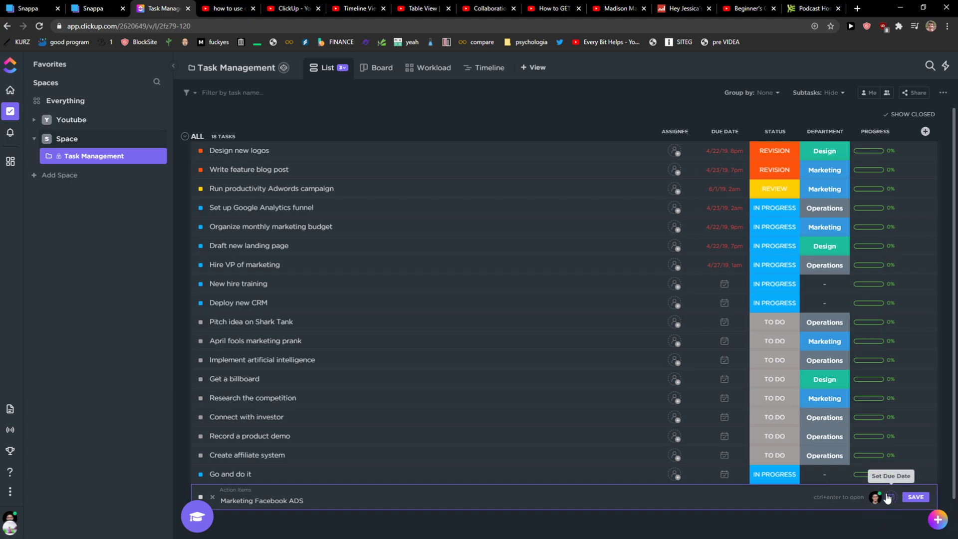
Give Marketing Facebook ADS a Sep 18 start and Sep 30 due date, then save it.
{"action": "left_click", "coordinate": [892, 498]}
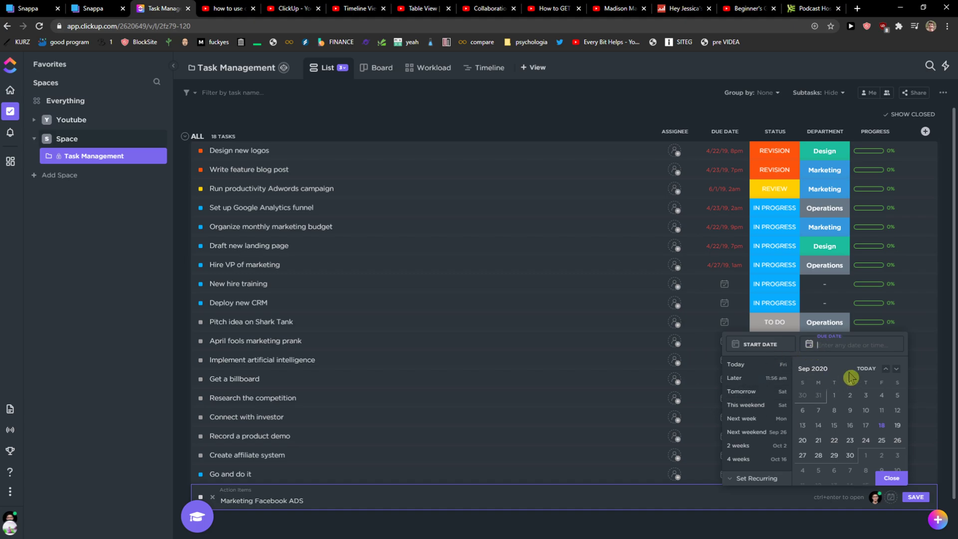
{"action": "left_click", "coordinate": [768, 349]}
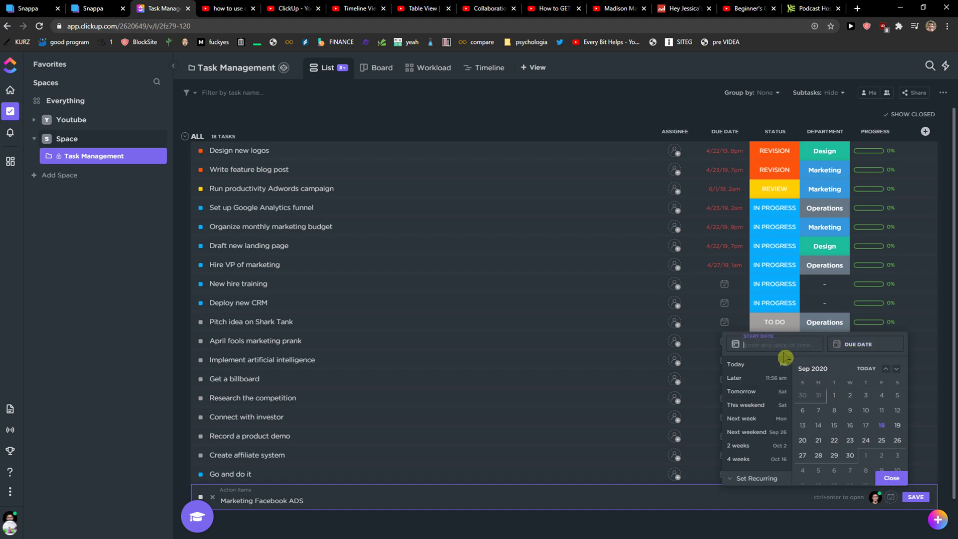
{"action": "left_click", "coordinate": [882, 425]}
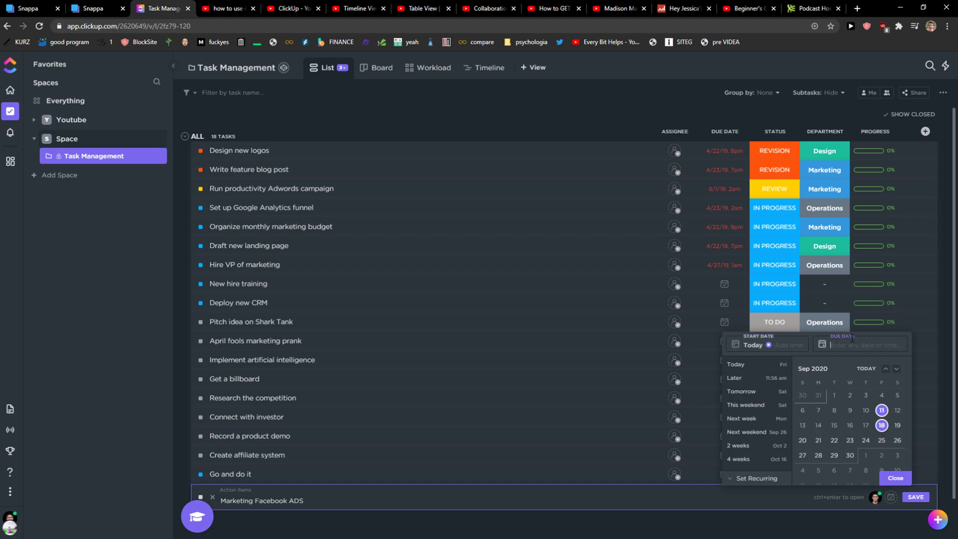
{"action": "left_click", "coordinate": [850, 455]}
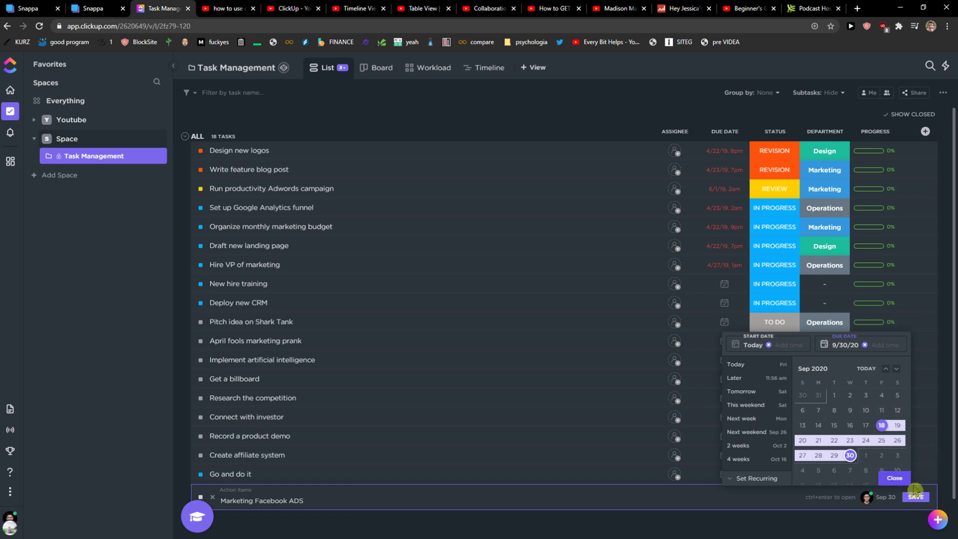
{"action": "left_click", "coordinate": [896, 480]}
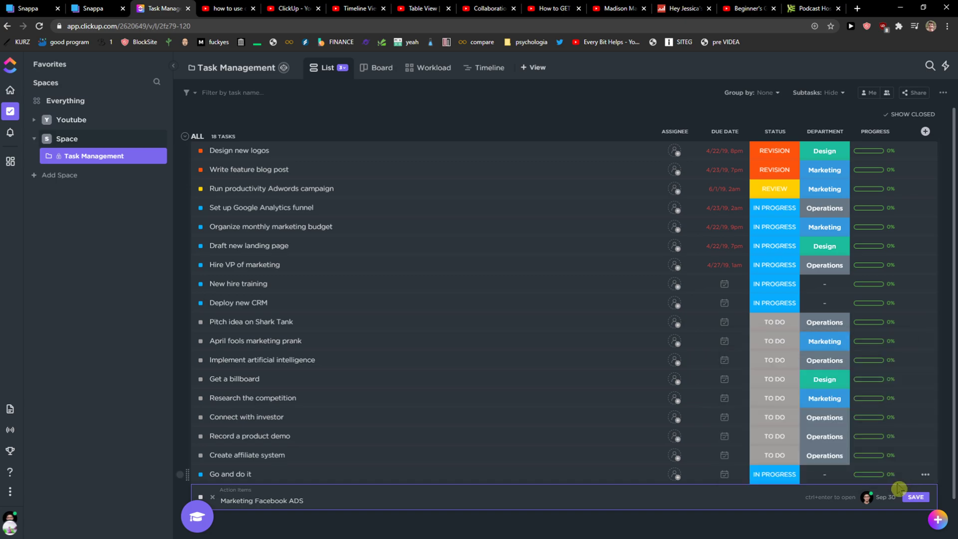
{"action": "left_click", "coordinate": [912, 498]}
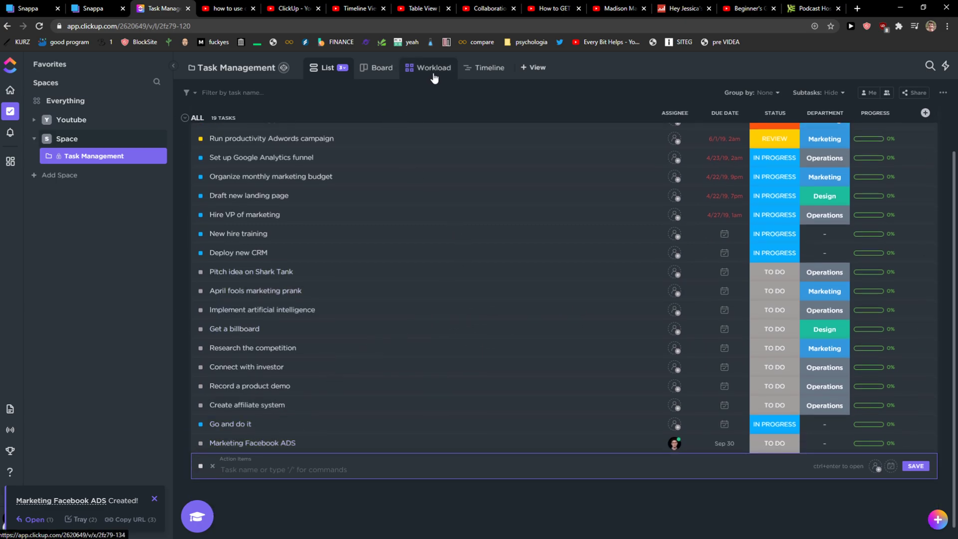
Switch to Timeline view and toggle hiding empty groups off and back on.
{"action": "left_click", "coordinate": [489, 67]}
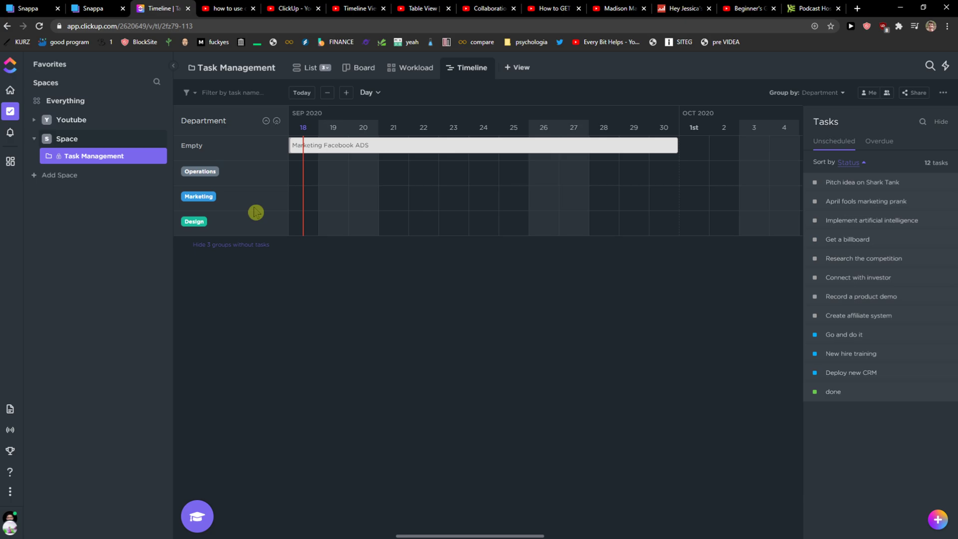
{"action": "left_click", "coordinate": [266, 121]}
{"action": "left_click", "coordinate": [266, 121]}
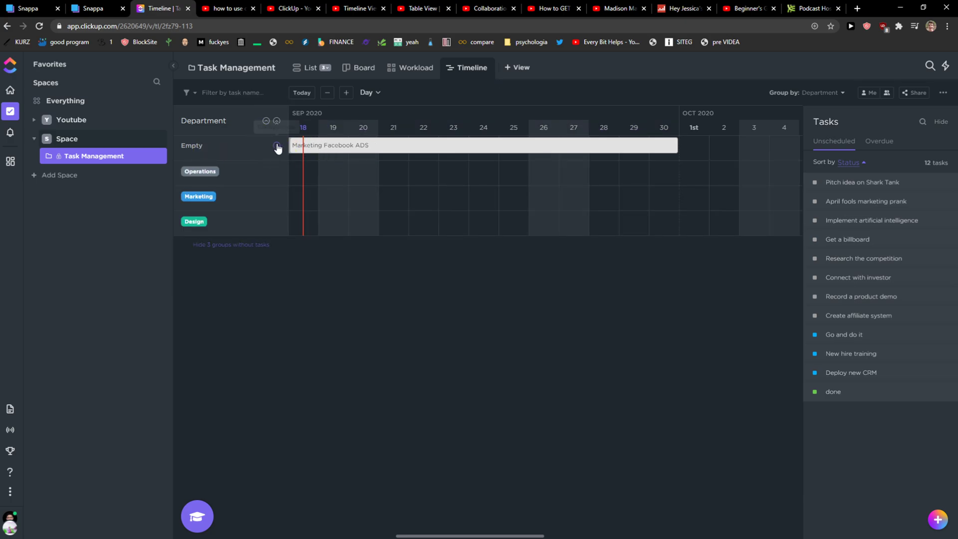
{"action": "left_click", "coordinate": [261, 107]}
Open the Marketing Facebook ADS task details from its timeline bar and scroll through them.
{"action": "left_click", "coordinate": [307, 145]}
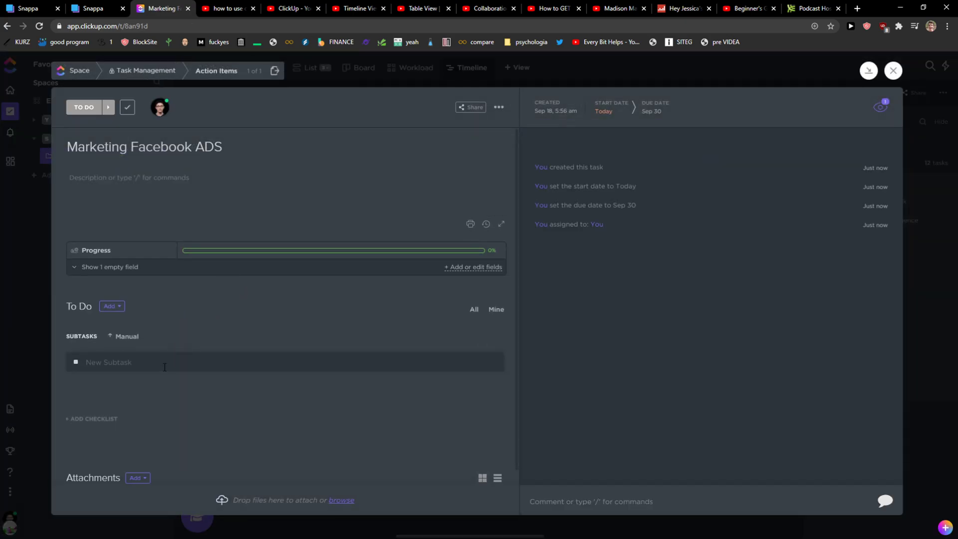
{"action": "scroll", "coordinate": [162, 374], "scroll_direction": "down", "scroll_amount": 1}
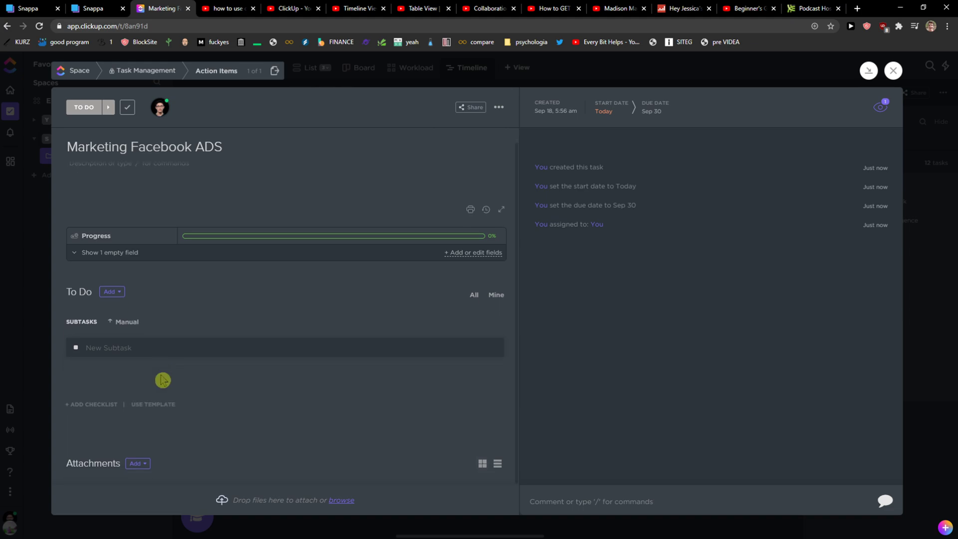
{"action": "scroll", "coordinate": [163, 387], "scroll_direction": "up", "scroll_amount": 1}
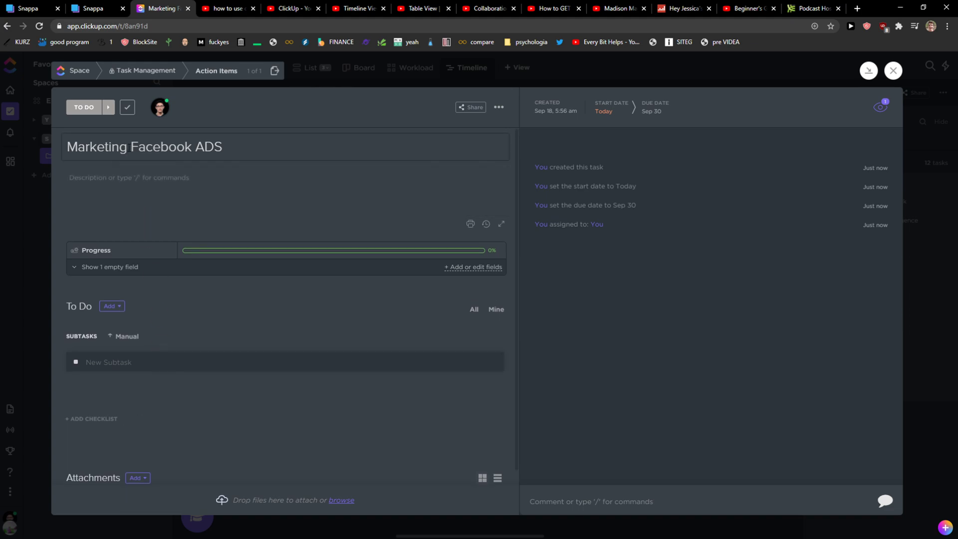
Cycle the task status through In Progress, Review and Complete, then back to TO DO.
{"action": "left_click", "coordinate": [106, 117]}
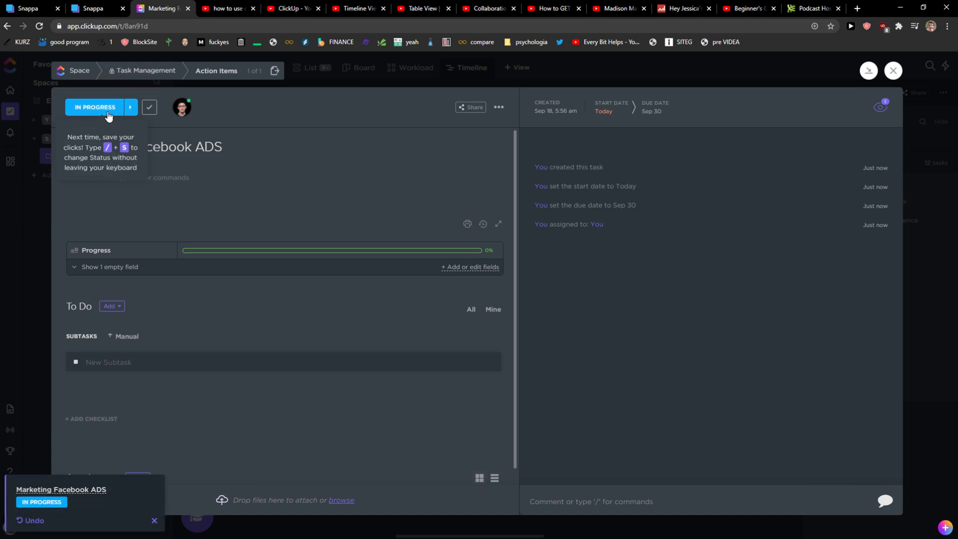
{"action": "left_click", "coordinate": [123, 116]}
{"action": "left_click", "coordinate": [126, 113]}
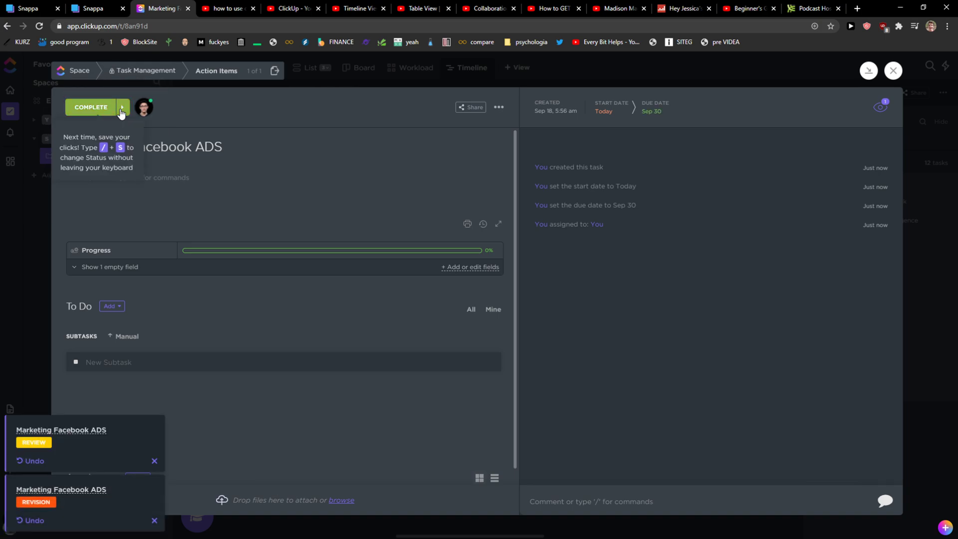
{"action": "left_click", "coordinate": [122, 114]}
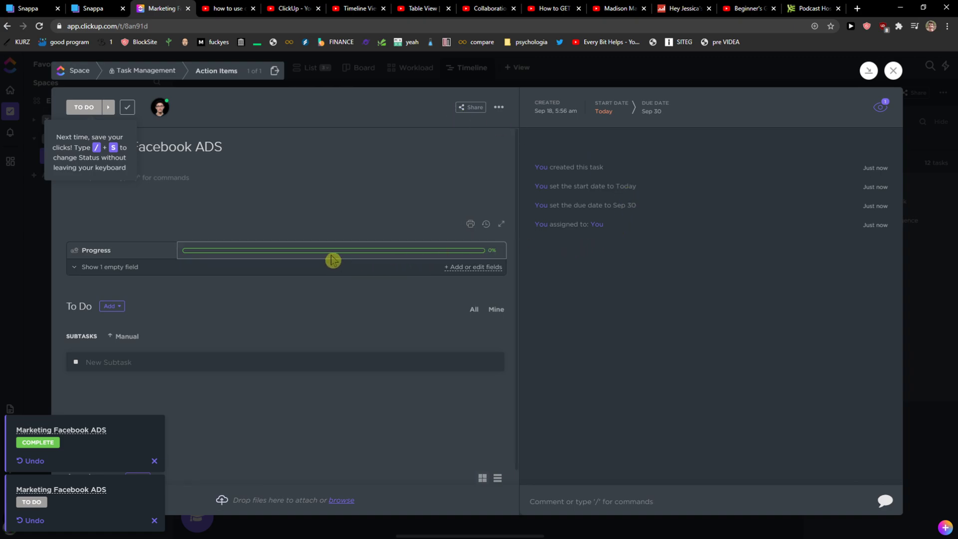
{"action": "mouse_move", "coordinate": [332, 257]}
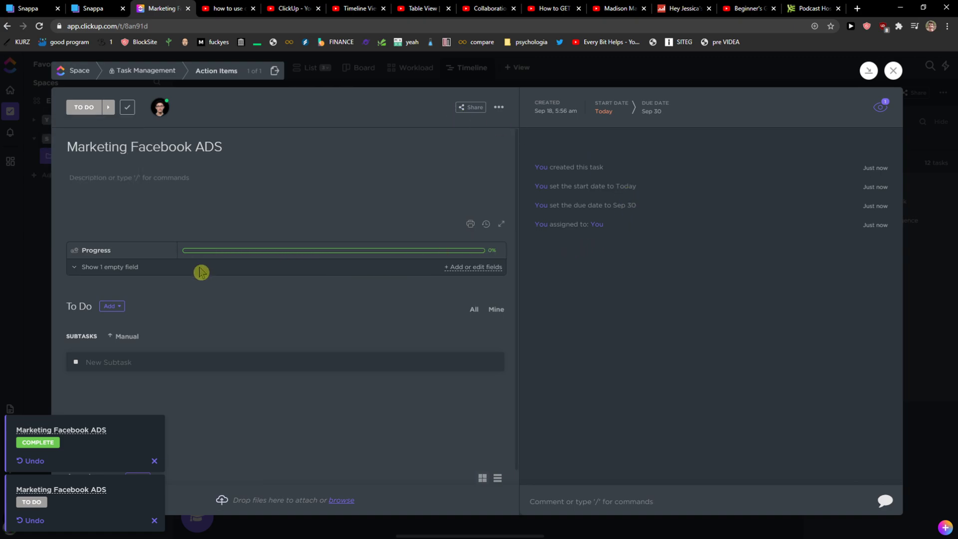
Close the task details and change the timeline scale to Week, then Month.
{"action": "left_click", "coordinate": [893, 71]}
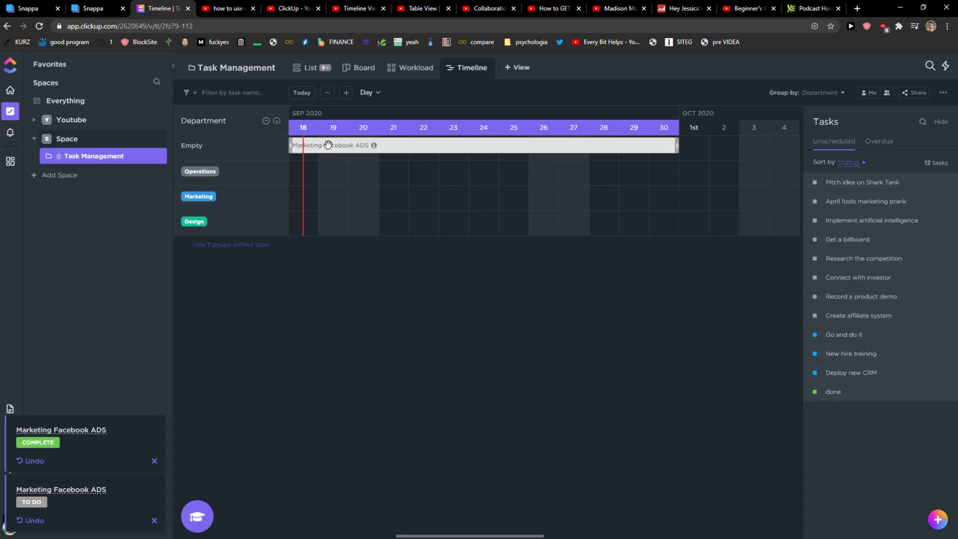
{"action": "left_click", "coordinate": [366, 99]}
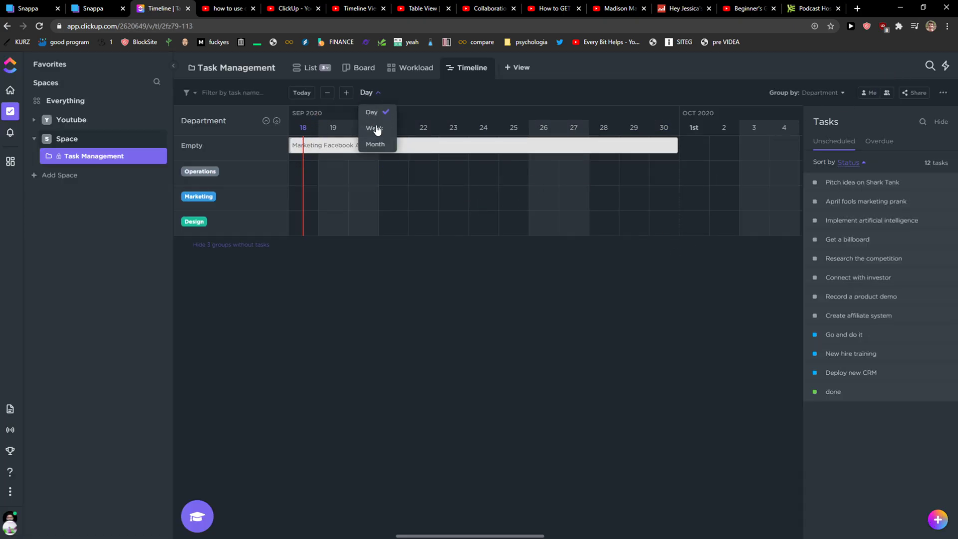
{"action": "left_click", "coordinate": [375, 128]}
{"action": "left_click", "coordinate": [369, 93]}
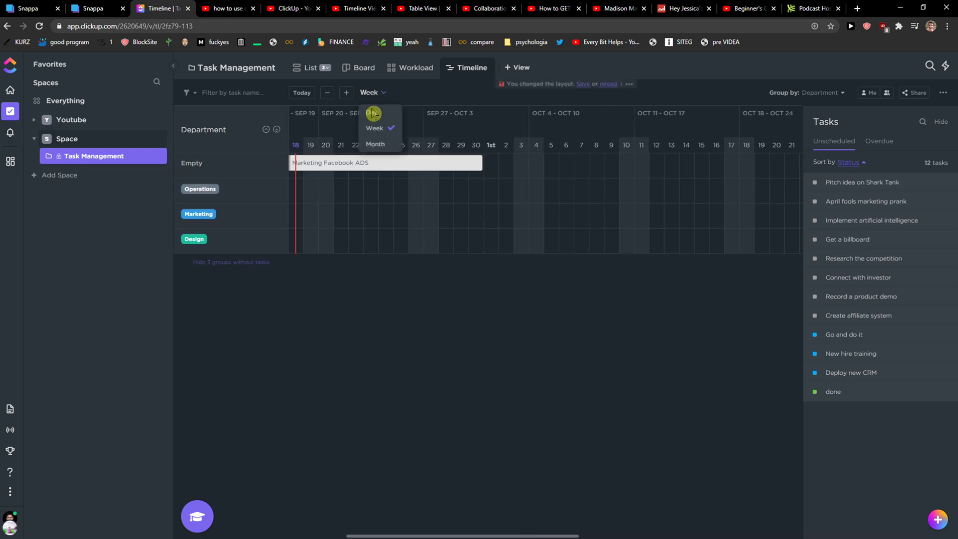
{"action": "left_click", "coordinate": [373, 144]}
{"action": "mouse_move", "coordinate": [313, 130]}
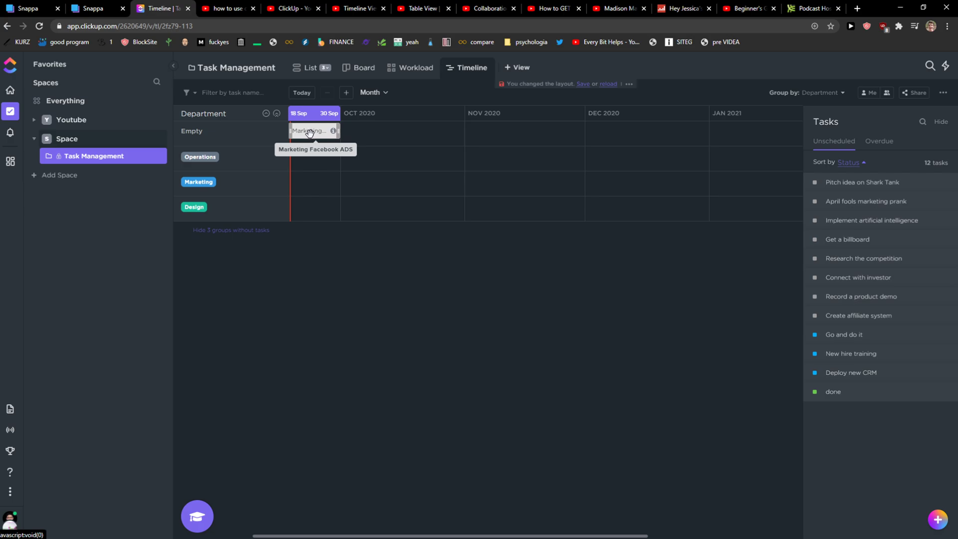
Group the timeline by Status and switch the scale to Week.
{"action": "left_click", "coordinate": [816, 95]}
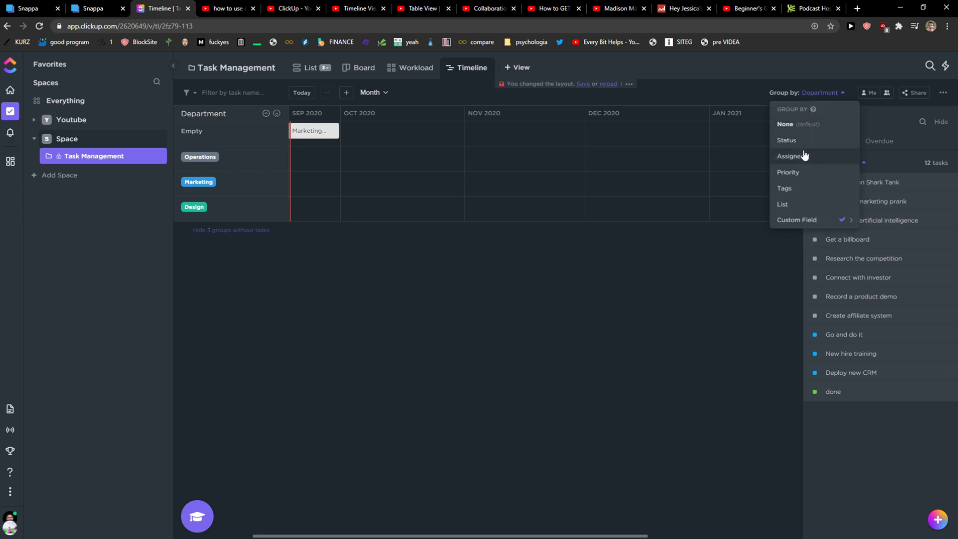
{"action": "left_click", "coordinate": [794, 142]}
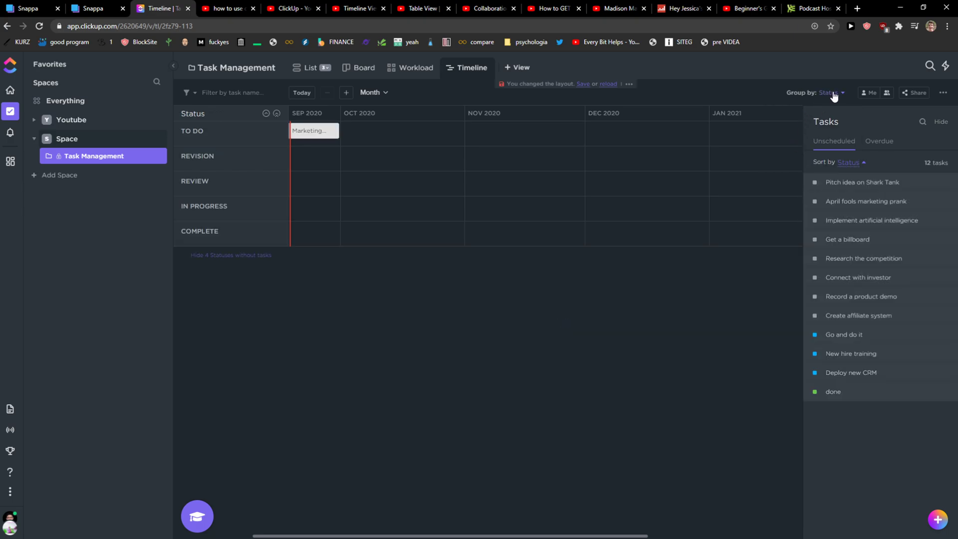
{"action": "left_click", "coordinate": [363, 96]}
{"action": "left_click", "coordinate": [374, 129]}
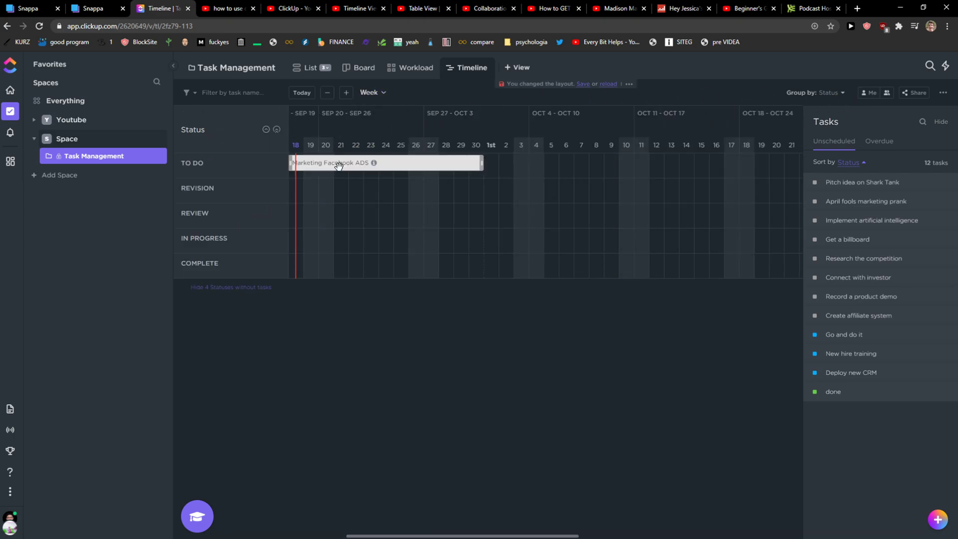
Group by Assignee and drag Marketing Facebook ADS onto the assignee's row, about Sep 19–Oct 1.
{"action": "left_click", "coordinate": [830, 93]}
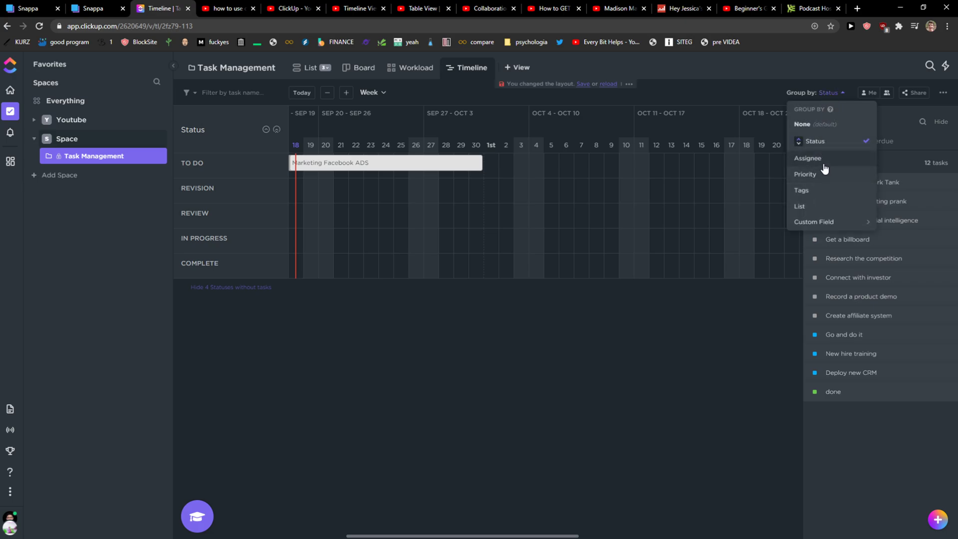
{"action": "left_click", "coordinate": [807, 158]}
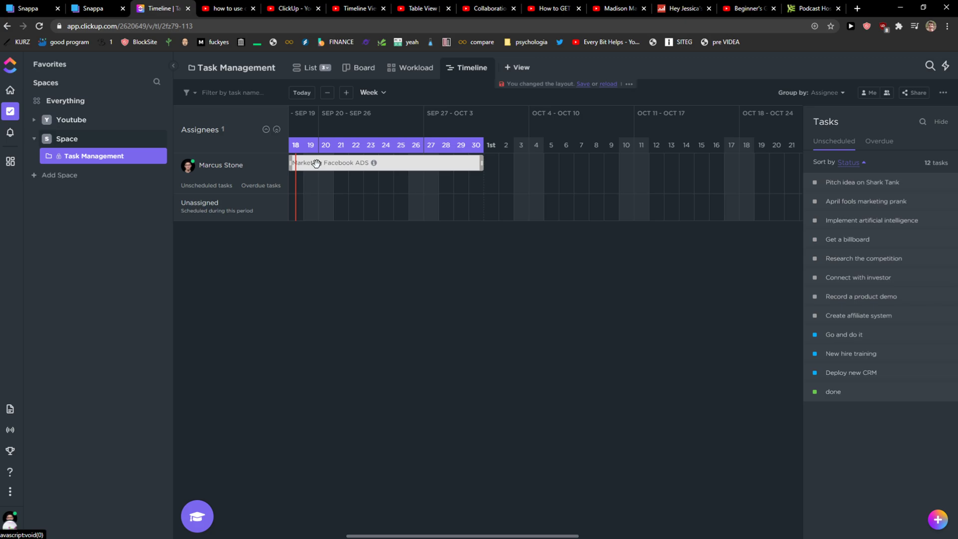
{"action": "left_click_drag", "start_coordinate": [316, 163], "coordinate": [327, 223]}
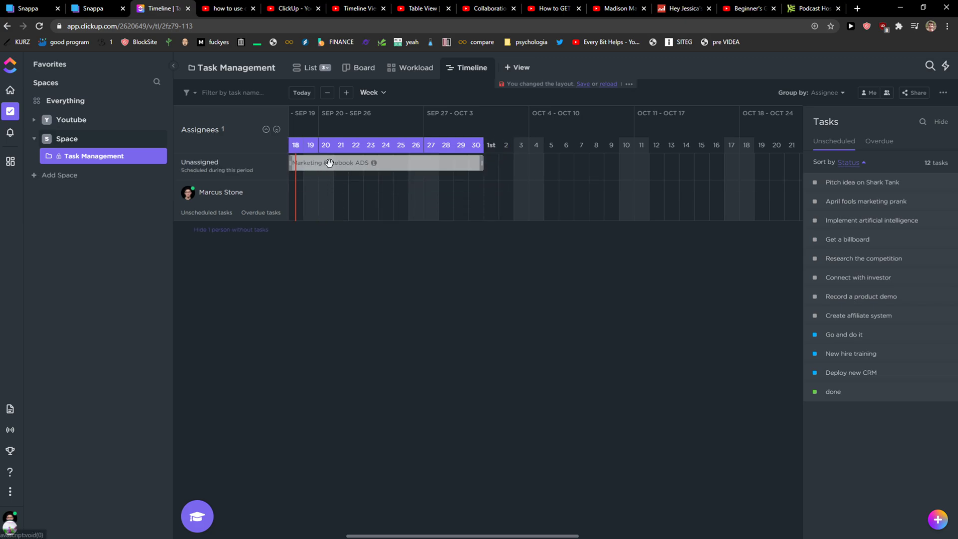
{"action": "left_click_drag", "start_coordinate": [322, 164], "coordinate": [349, 164]}
Group the timeline by Priority and drag Marketing Facebook ADS into the High row.
{"action": "left_click", "coordinate": [832, 95]}
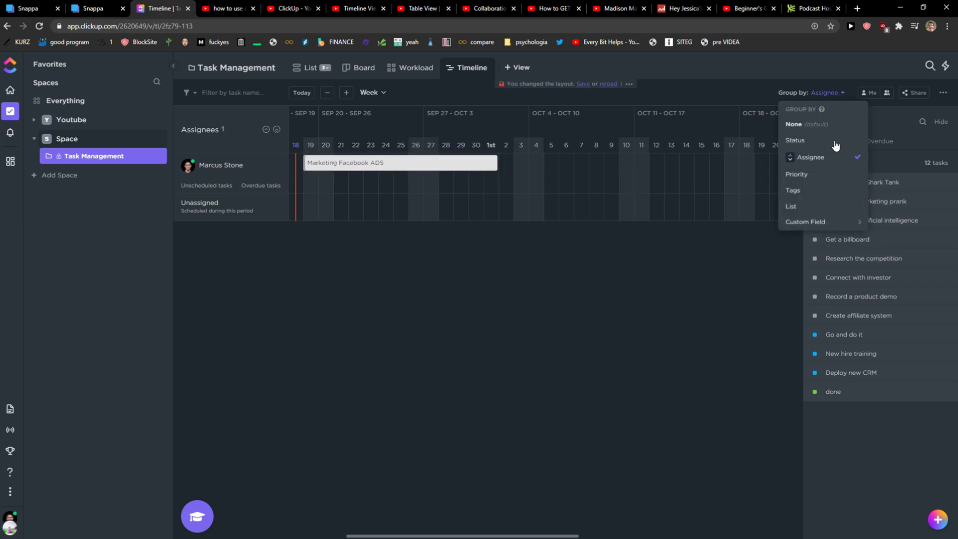
{"action": "left_click", "coordinate": [831, 182]}
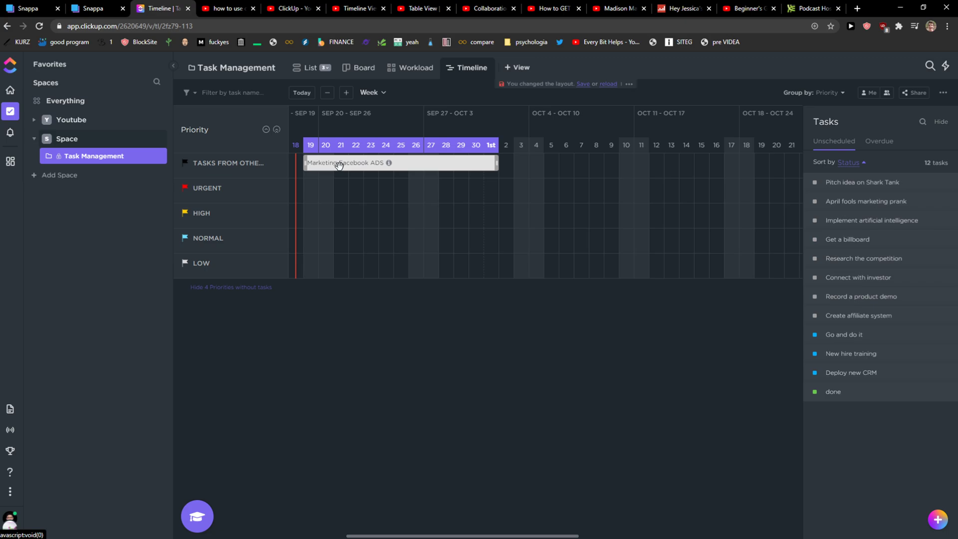
{"action": "left_click_drag", "start_coordinate": [338, 162], "coordinate": [344, 227]}
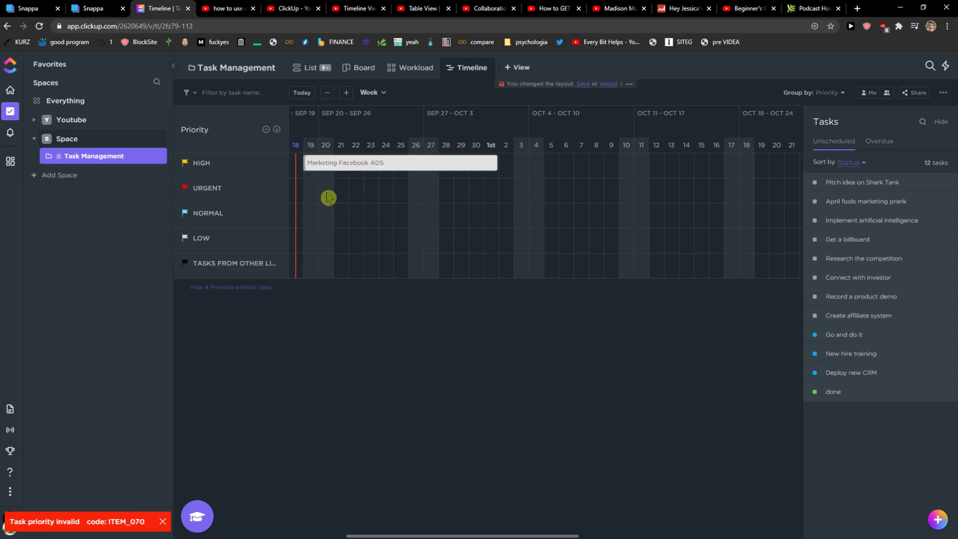
Group by Tags, then open Marketing Facebook ADS details, check its ... menu and close them.
{"action": "left_click", "coordinate": [838, 93]}
{"action": "left_click", "coordinate": [810, 192]}
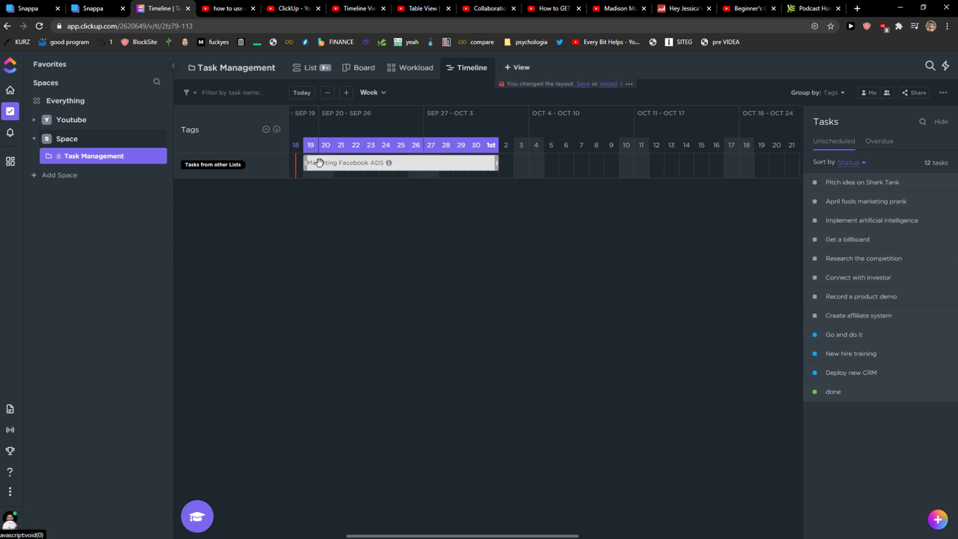
{"action": "left_click", "coordinate": [325, 165]}
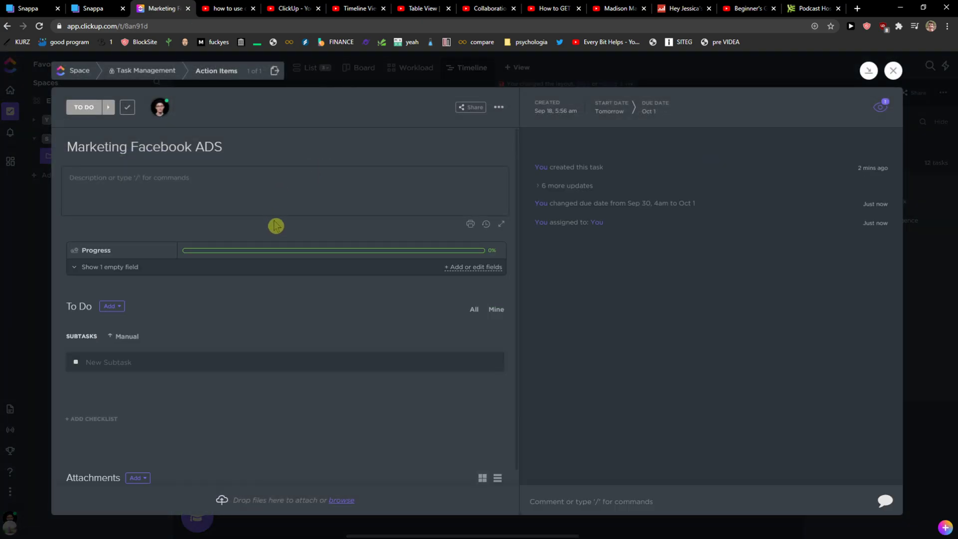
{"action": "left_click", "coordinate": [498, 106]}
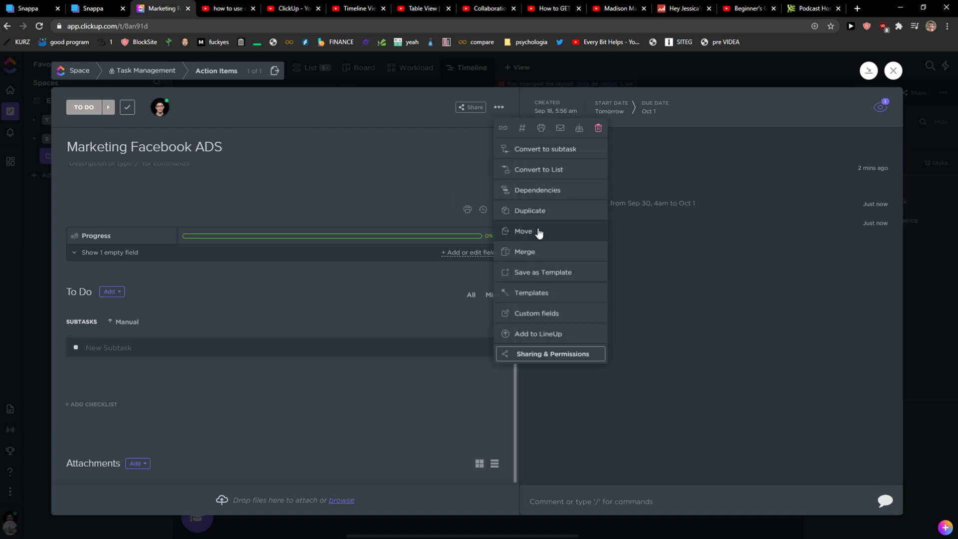
{"action": "left_click", "coordinate": [364, 218]}
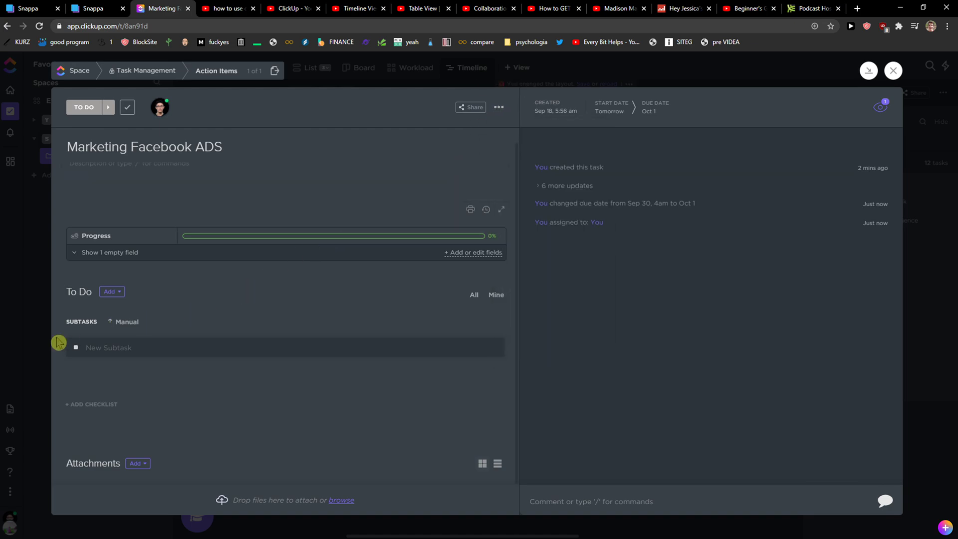
{"action": "key", "text": "Escape"}
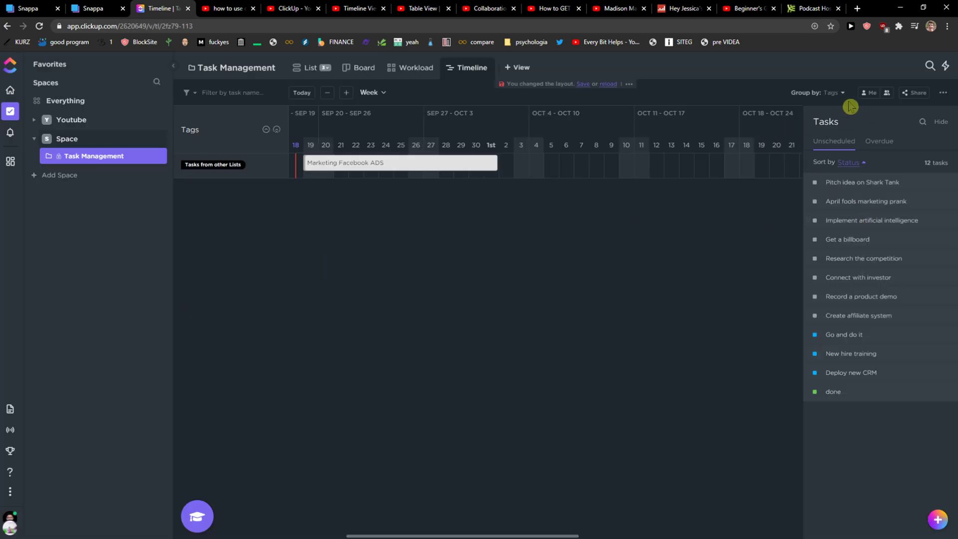
Try grouping the timeline by Custom Field, then by List.
{"action": "left_click", "coordinate": [832, 94]}
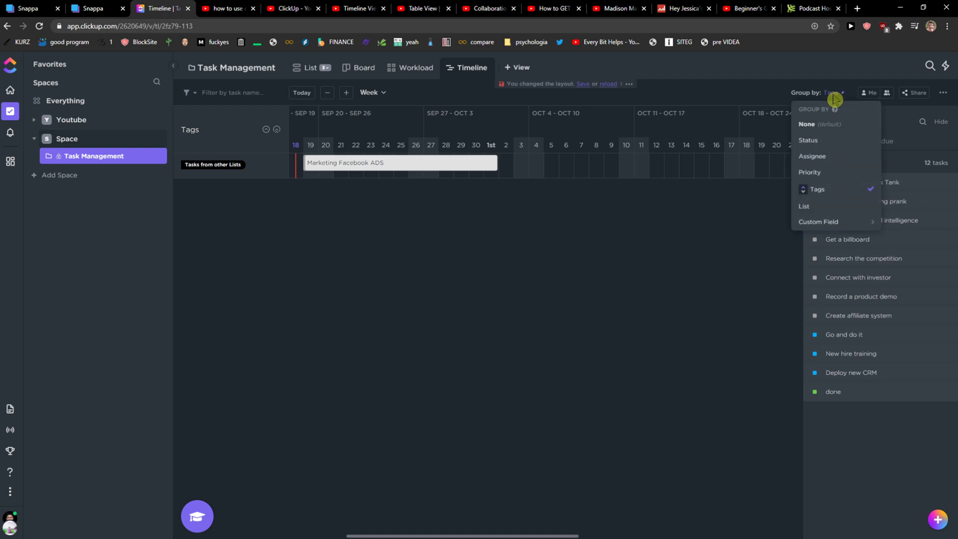
{"action": "left_click", "coordinate": [829, 222]}
{"action": "left_click", "coordinate": [824, 206]}
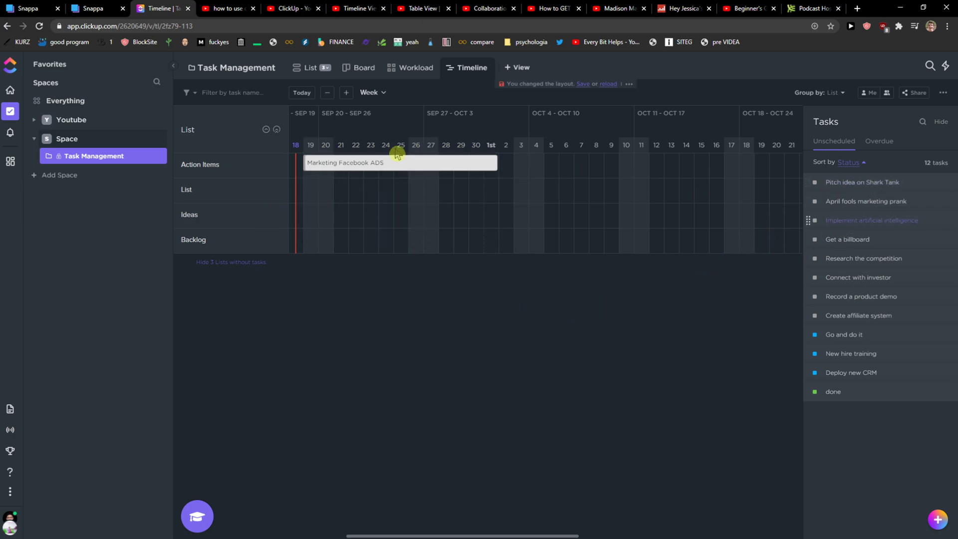
Regroup by Assignee, drag Connect with investor onto Oct 5, and open its details.
{"action": "left_click", "coordinate": [839, 100]}
{"action": "left_click", "coordinate": [838, 159]}
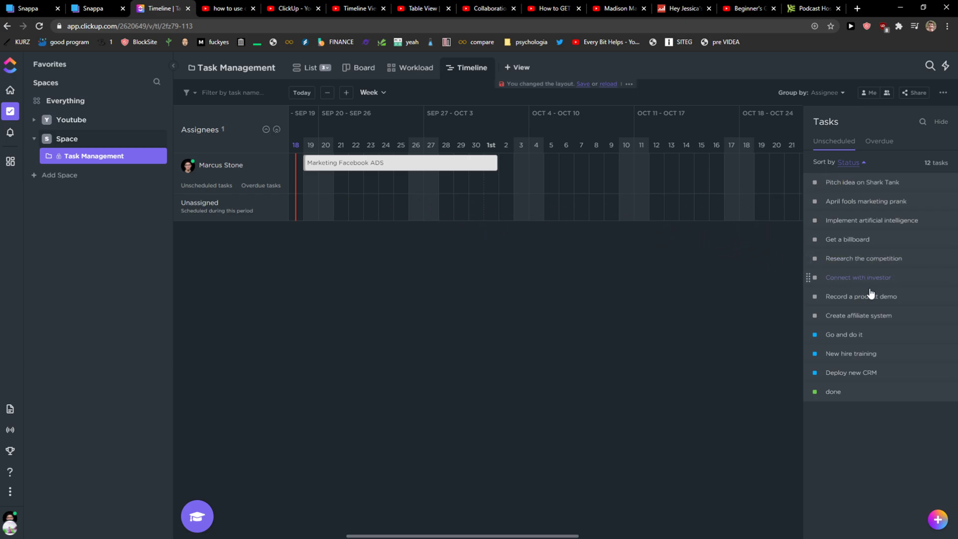
{"action": "left_click_drag", "start_coordinate": [785, 275], "coordinate": [692, 167]}
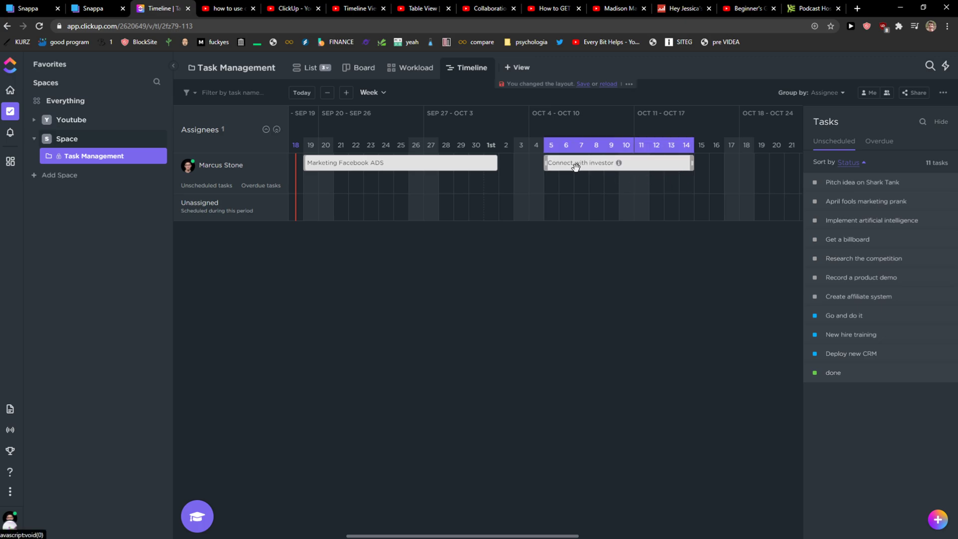
{"action": "left_click", "coordinate": [573, 161]}
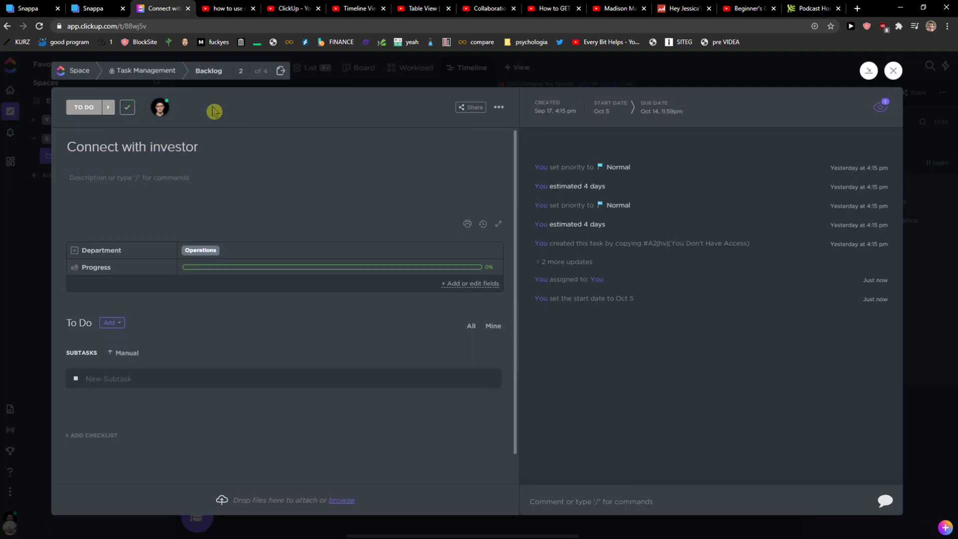
Cycle Connect with investor through In Progress, Review, Revision and Complete back to TO DO.
{"action": "left_click", "coordinate": [108, 107]}
{"action": "left_click", "coordinate": [119, 107]}
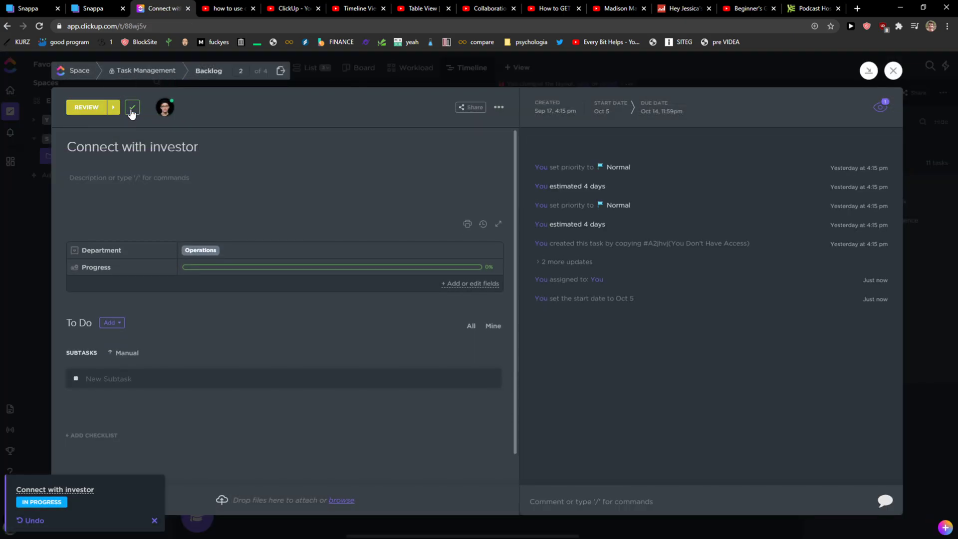
{"action": "left_click", "coordinate": [113, 108]}
{"action": "left_click", "coordinate": [122, 108]}
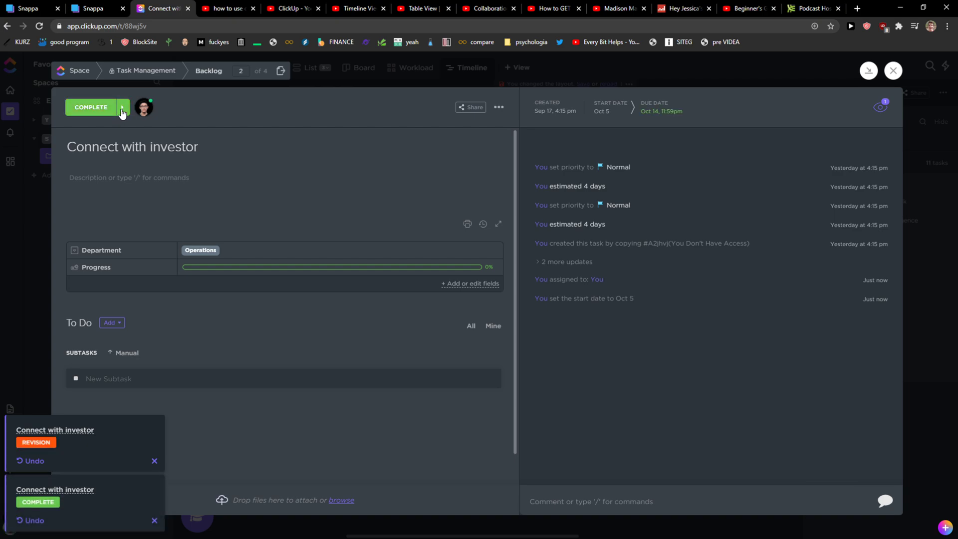
{"action": "left_click", "coordinate": [122, 109]}
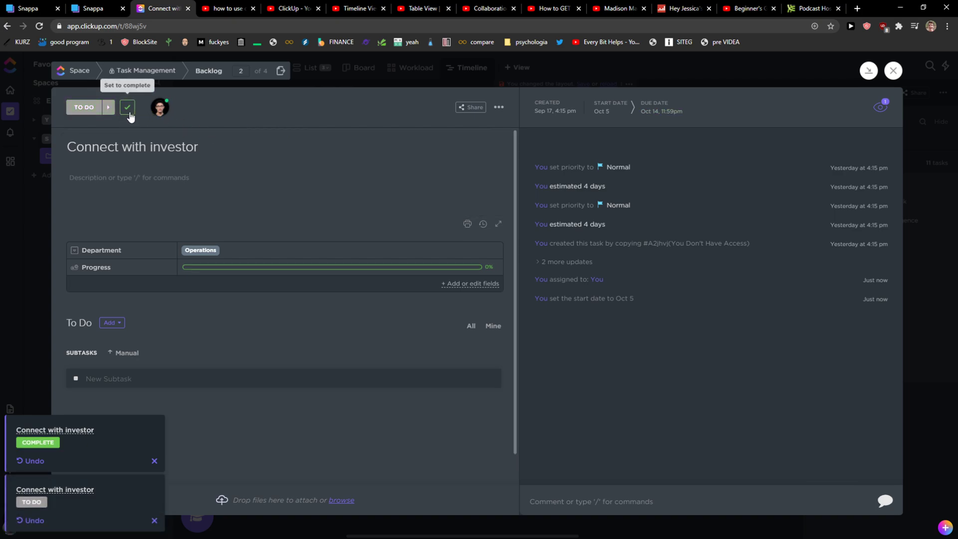
Check the task's ... menu and assignee picker without changes, then close the details.
{"action": "left_click", "coordinate": [499, 108]}
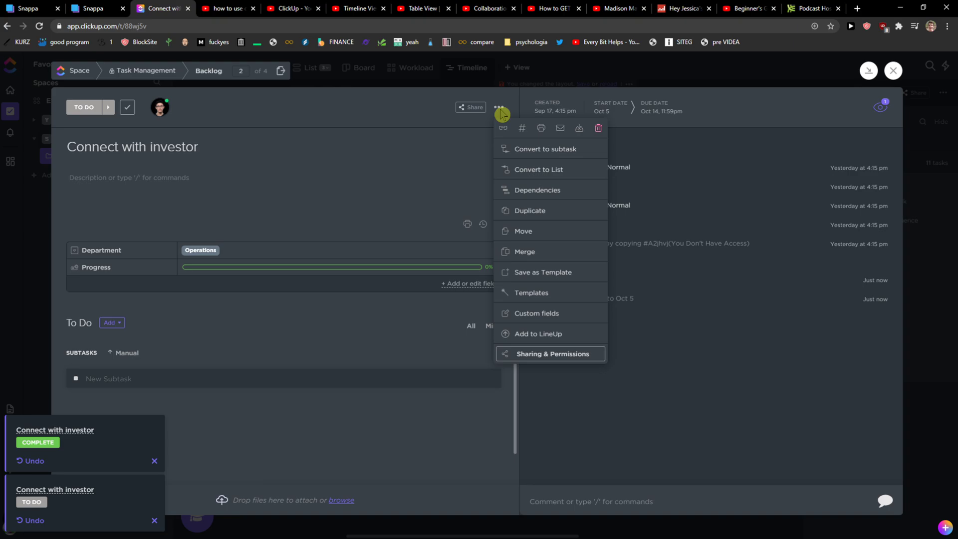
{"action": "left_click", "coordinate": [413, 126]}
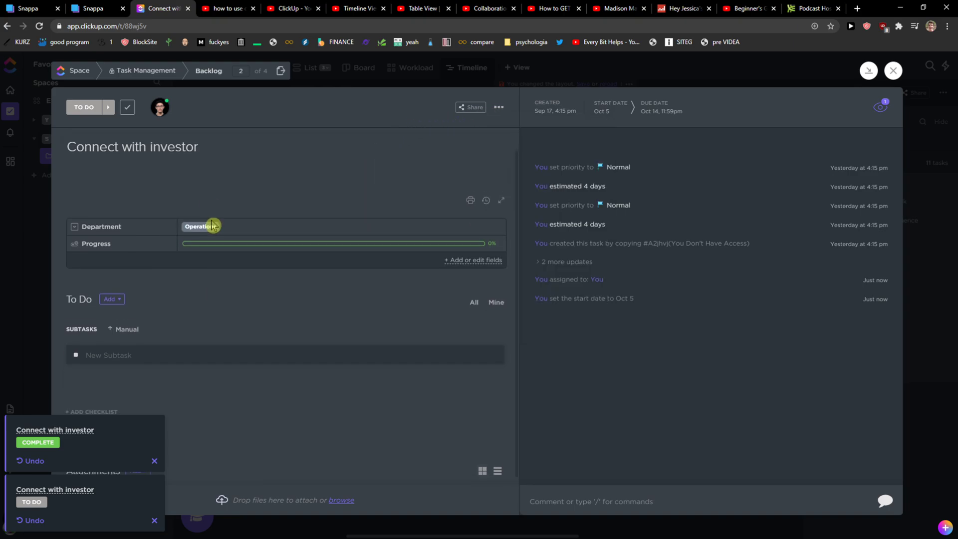
{"action": "left_click", "coordinate": [166, 116]}
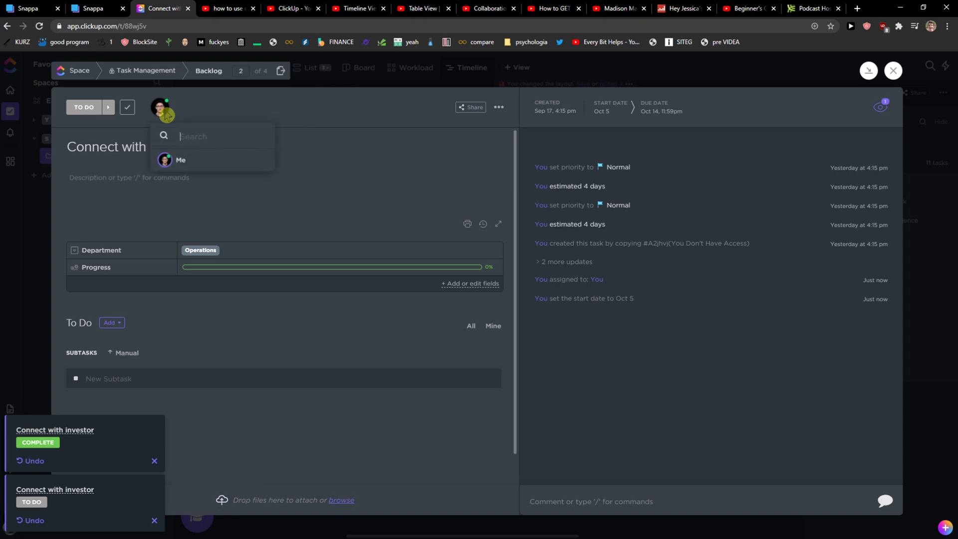
{"action": "left_click", "coordinate": [225, 122]}
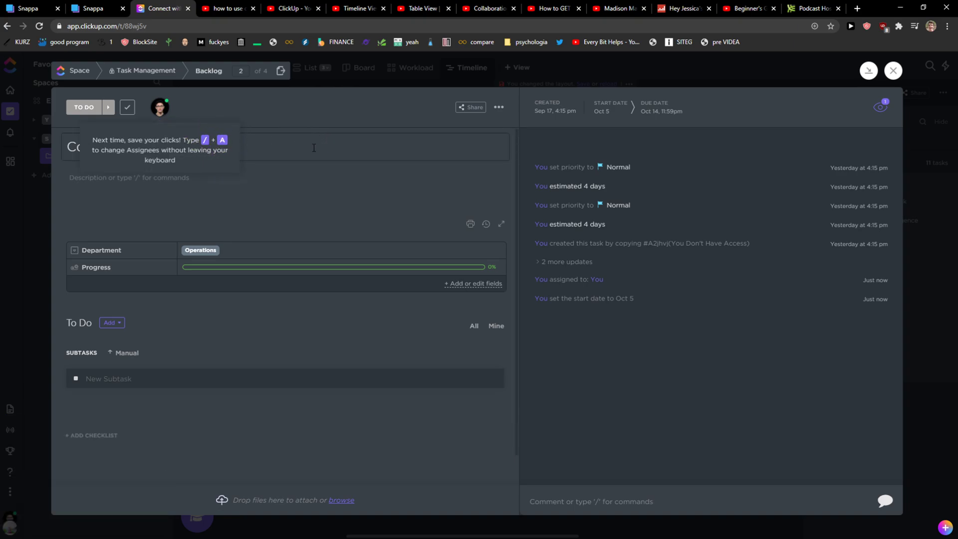
{"action": "left_click", "coordinate": [287, 206]}
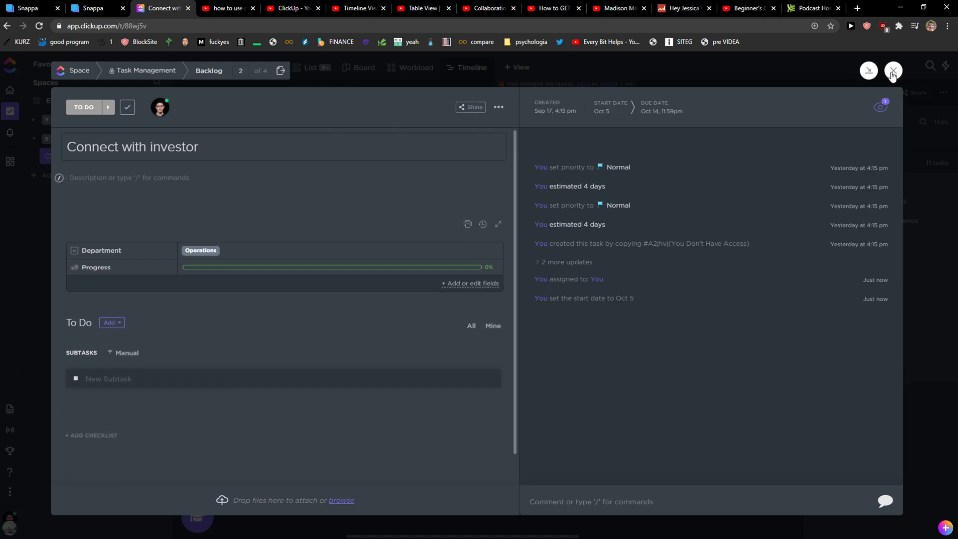
{"action": "key", "text": "Escape"}
Switch Task Management to List view and open the Marketing Facebook ADS task (TO DO, due Oct 1).
{"action": "left_click", "coordinate": [306, 73]}
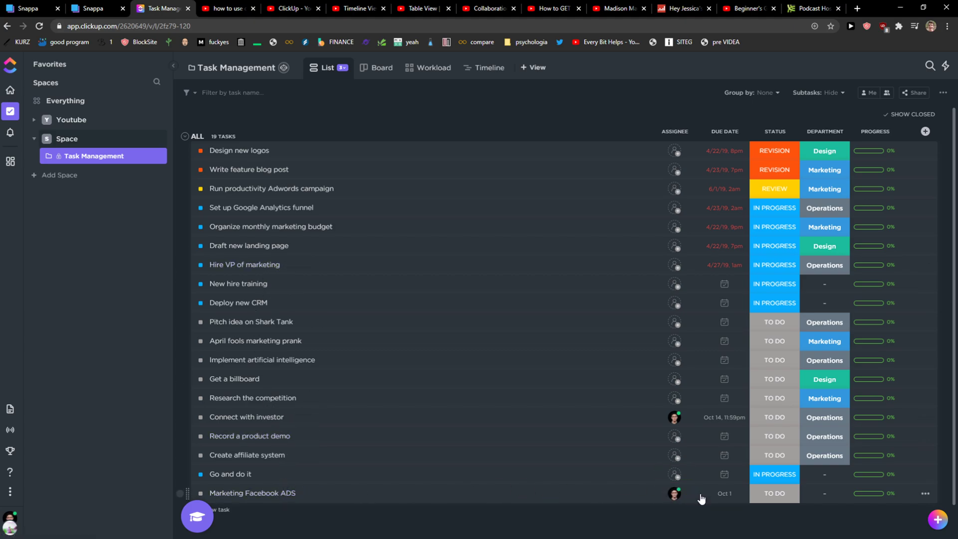
{"action": "left_click", "coordinate": [926, 494]}
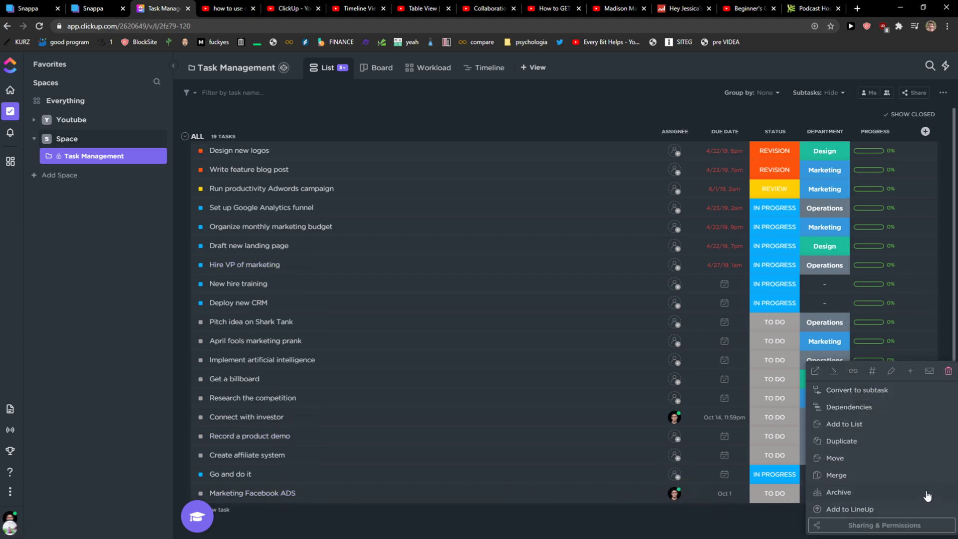
{"action": "left_click", "coordinate": [697, 499]}
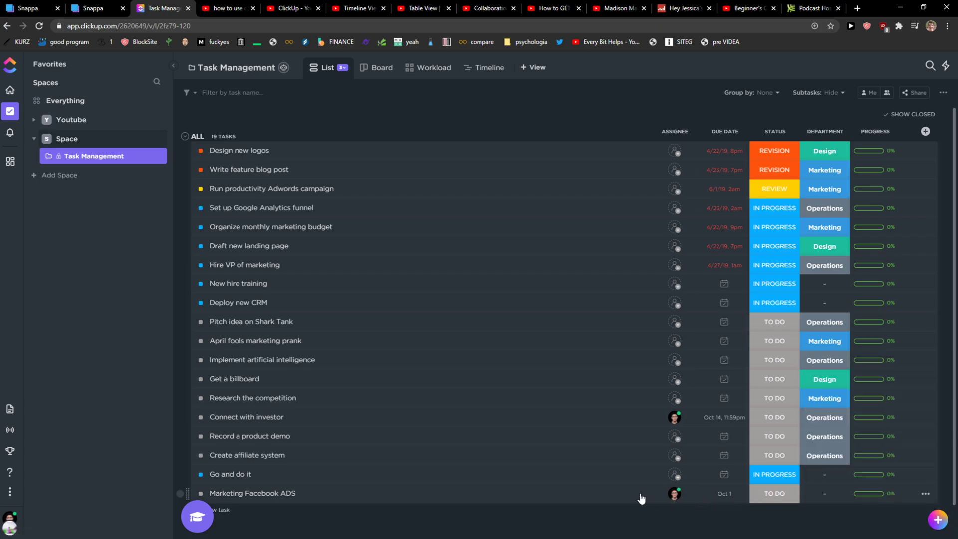
{"action": "left_click", "coordinate": [639, 497]}
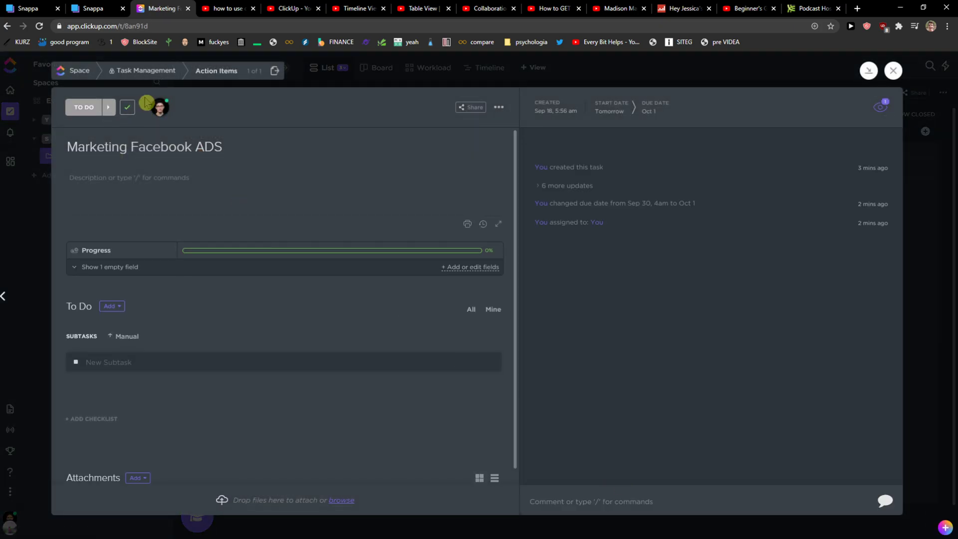